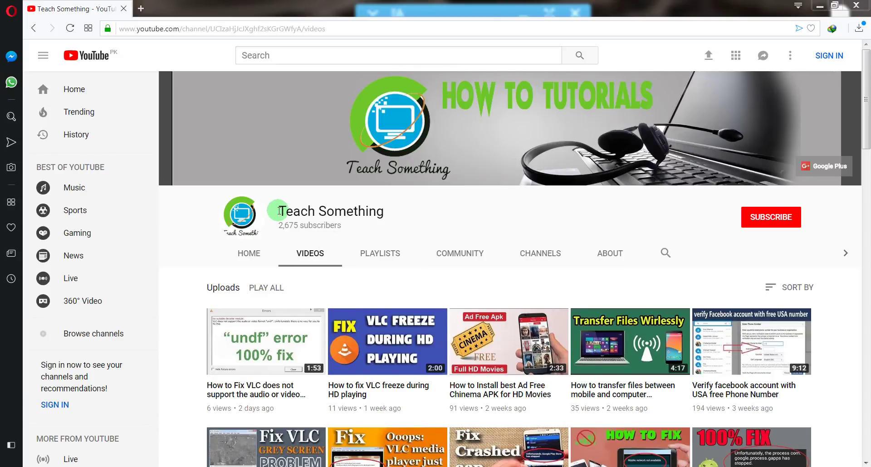
- Select and deselect the 'Teach Something' title, then view and close the IMS Service error screenshot
drag(280, 211, 494, 208)
click(494, 208)
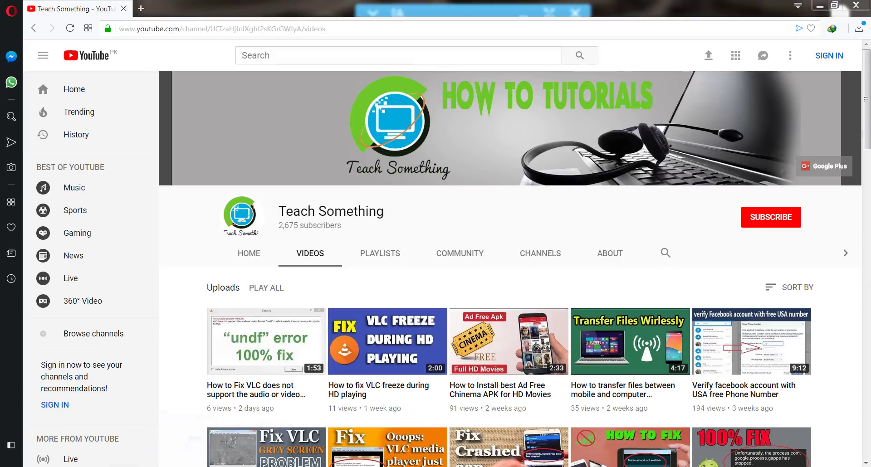
key(alt+Tab)
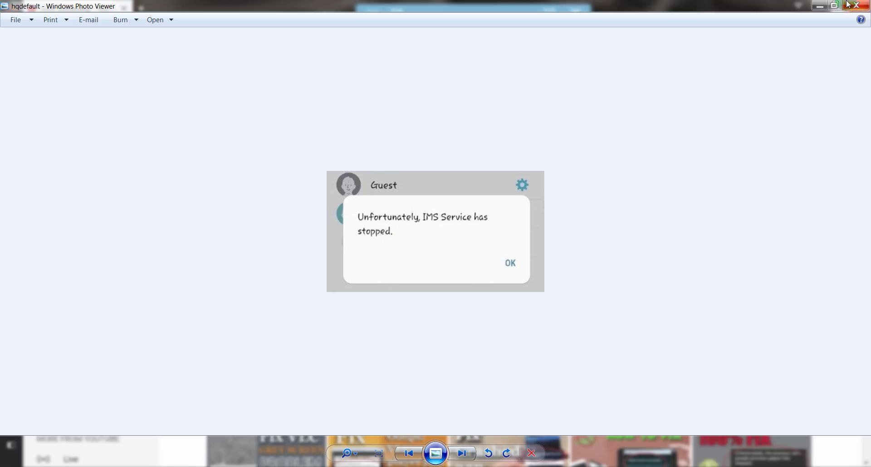
click(819, 5)
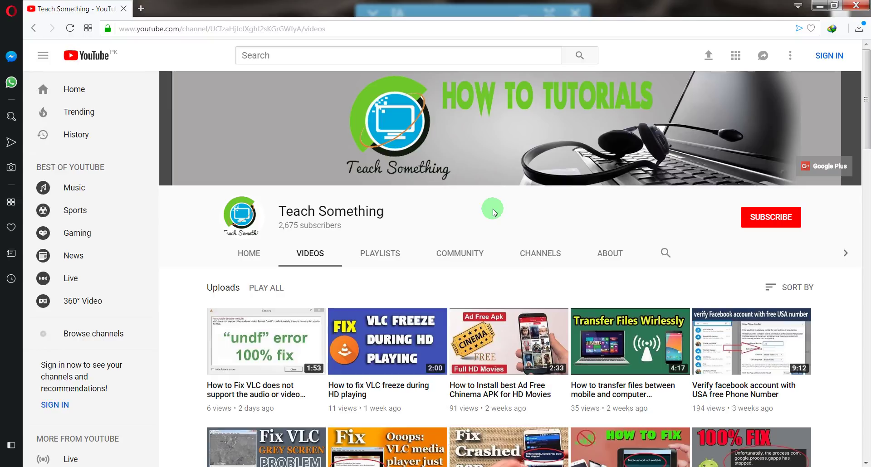
- Reselect and clear the channel name, then launch a blank Notepad from the Start menu
drag(384, 213, 279, 210)
click(611, 219)
click(794, 220)
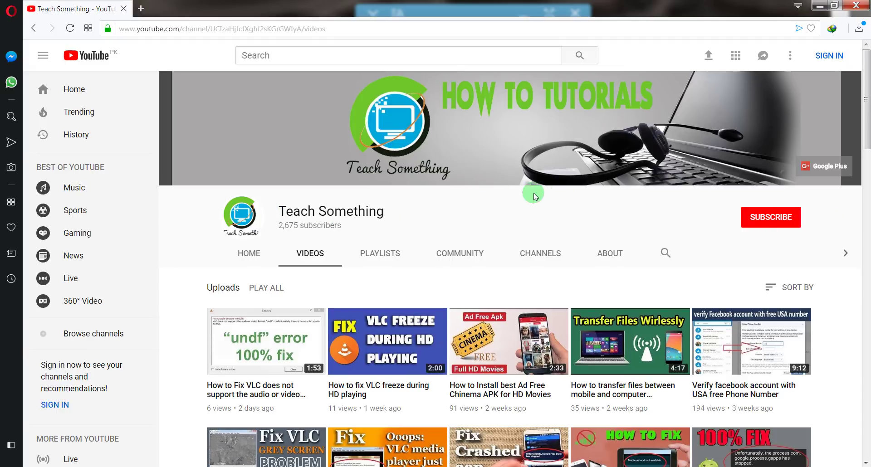
key(super)
click(128, 188)
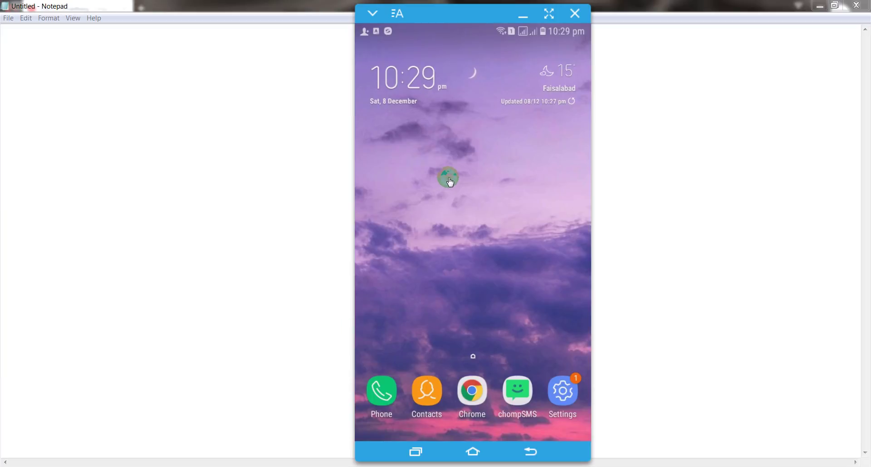
- Open the phone's Settings app and dismiss its Software Update card
click(573, 402)
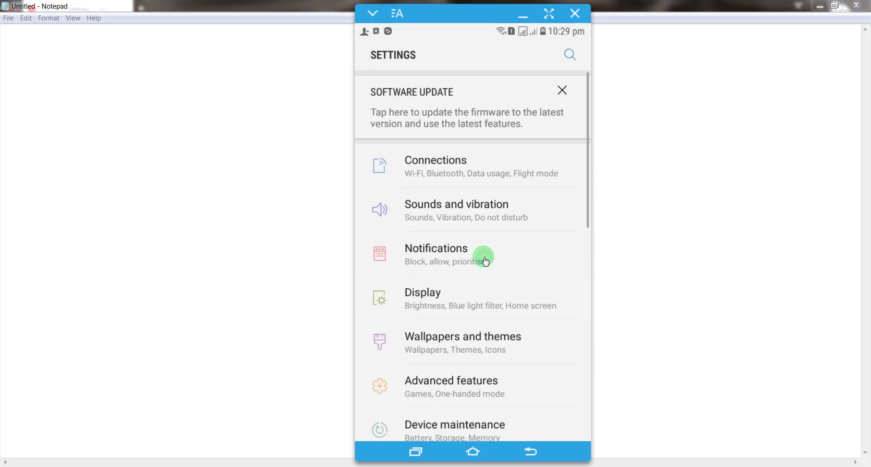
click(561, 91)
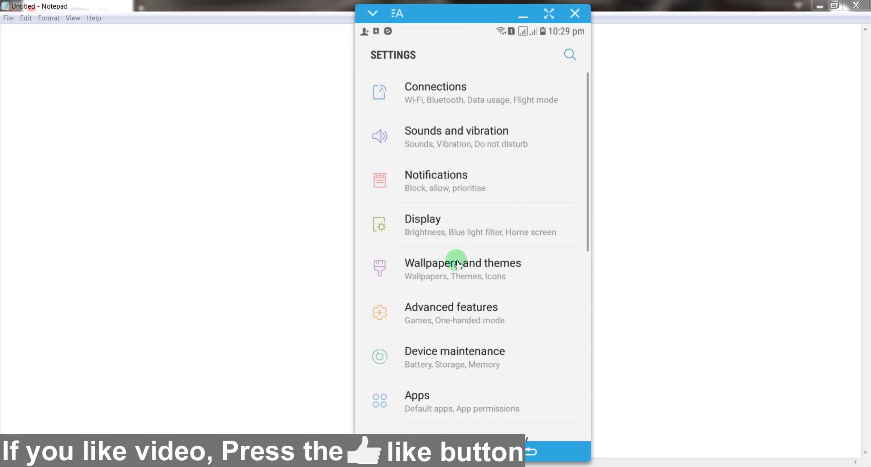
- Open Apps and turn on Show system apps from the overflow menu
click(515, 405)
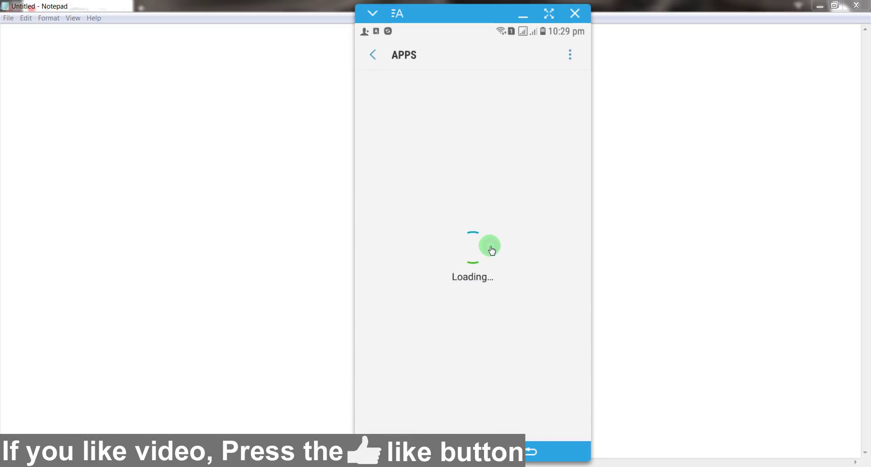
click(570, 55)
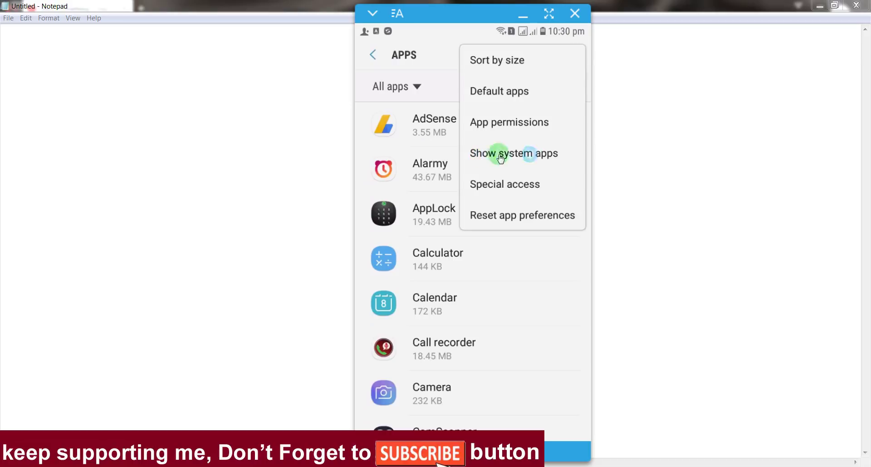
click(540, 156)
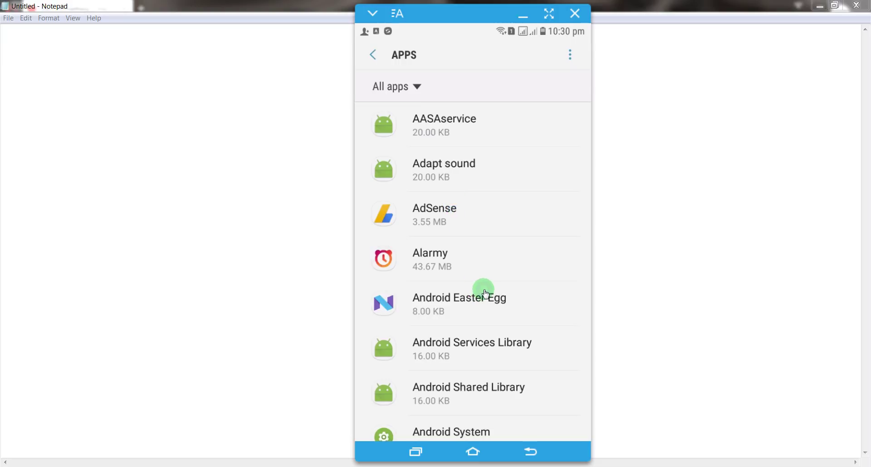
- Scroll the apps list down to the I entries until IMS Service (2.11 MB) shows
scroll(486, 294, down, 5)
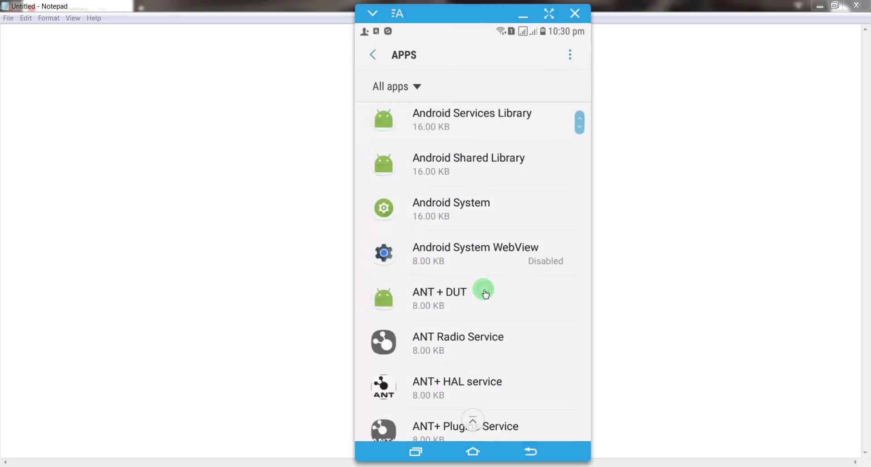
scroll(485, 293, down, 10)
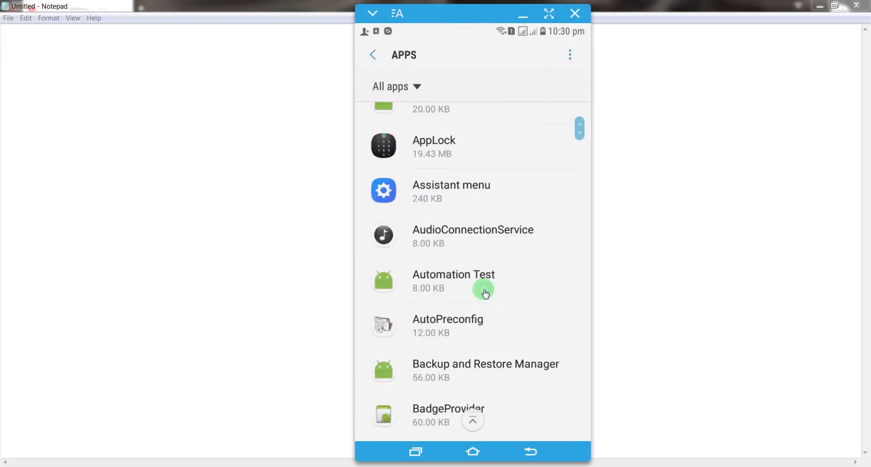
scroll(485, 293, down, 14)
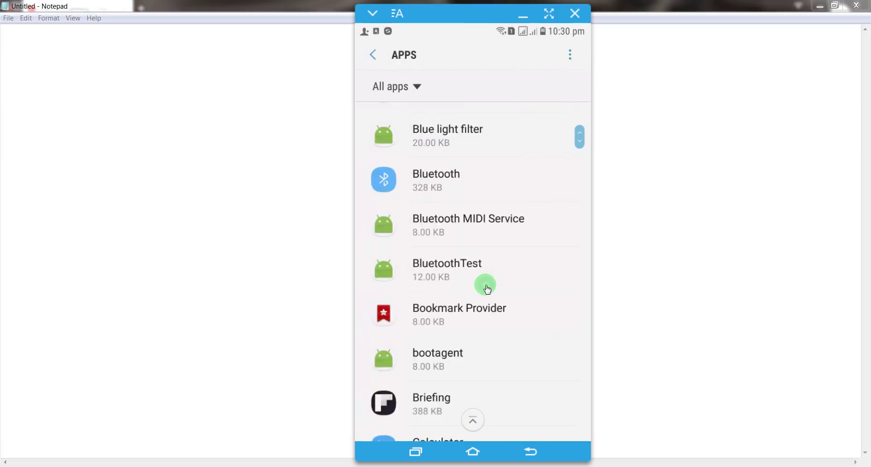
scroll(486, 289, down, 12)
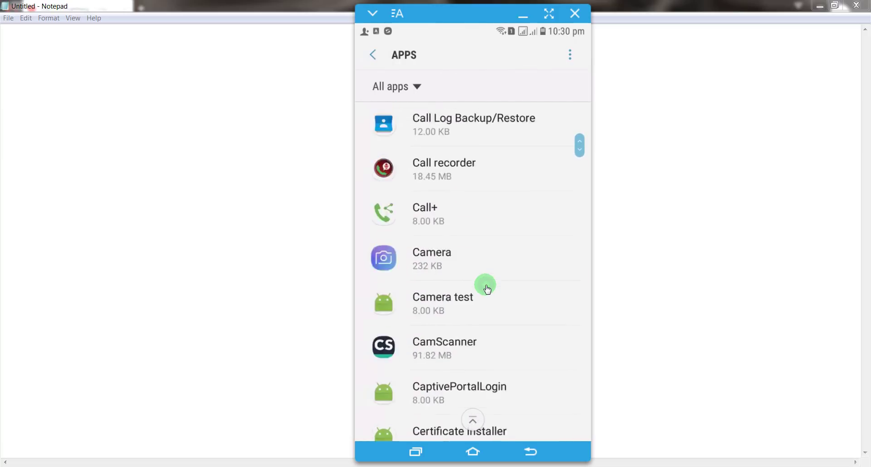
scroll(486, 289, down, 10)
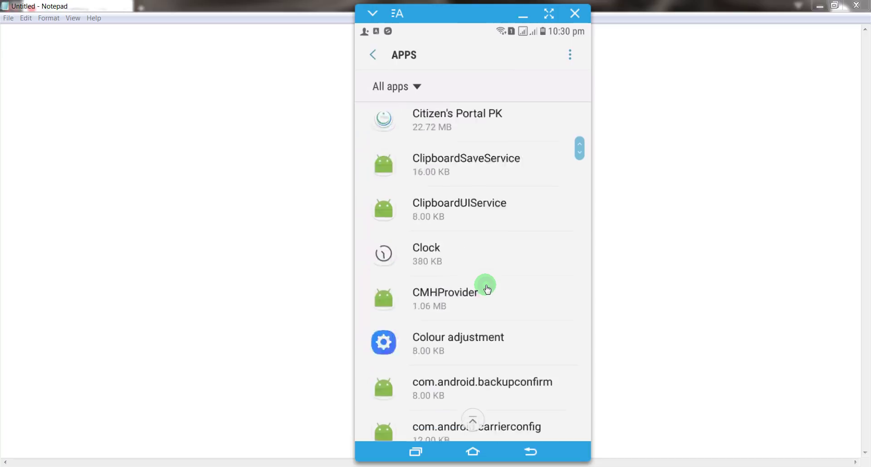
scroll(487, 289, down, 15)
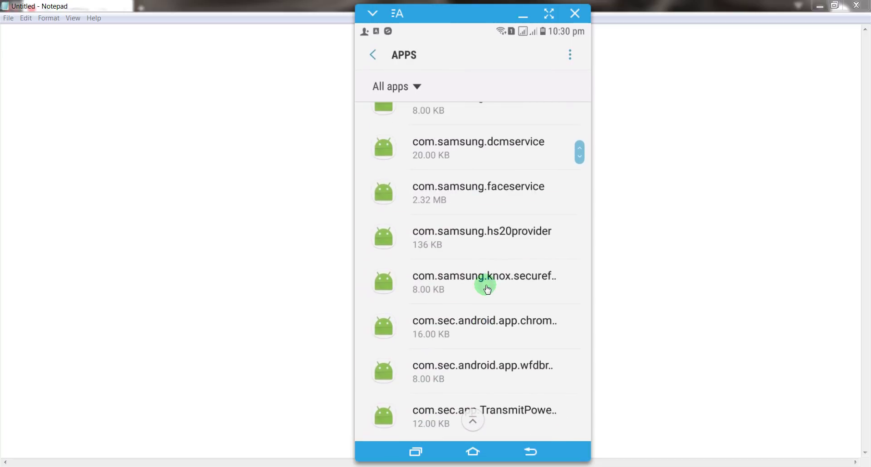
scroll(487, 289, down, 9)
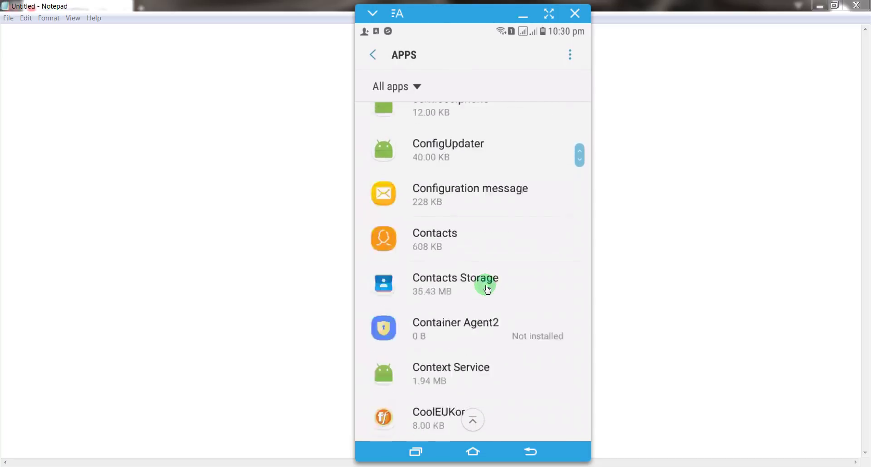
scroll(487, 289, down, 10)
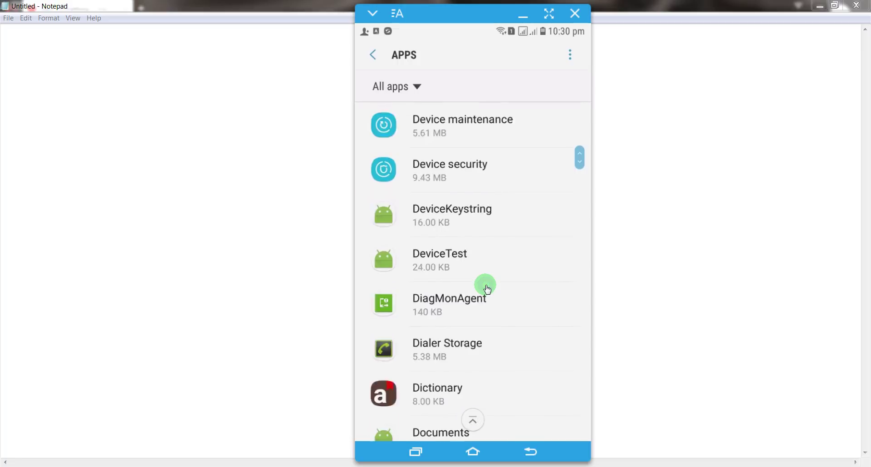
scroll(487, 289, down, 10)
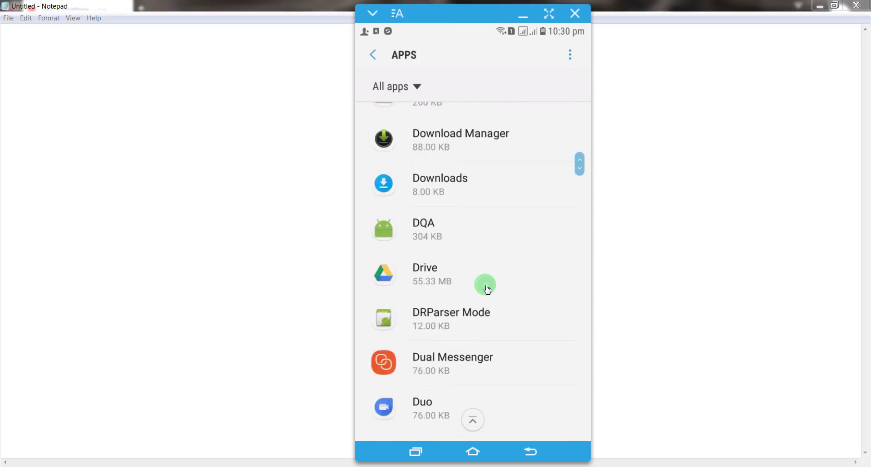
scroll(487, 290, down, 11)
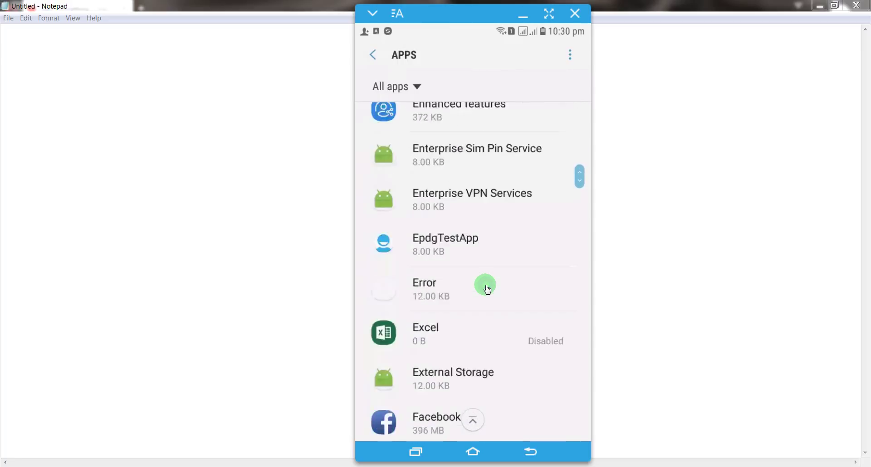
scroll(487, 289, down, 9)
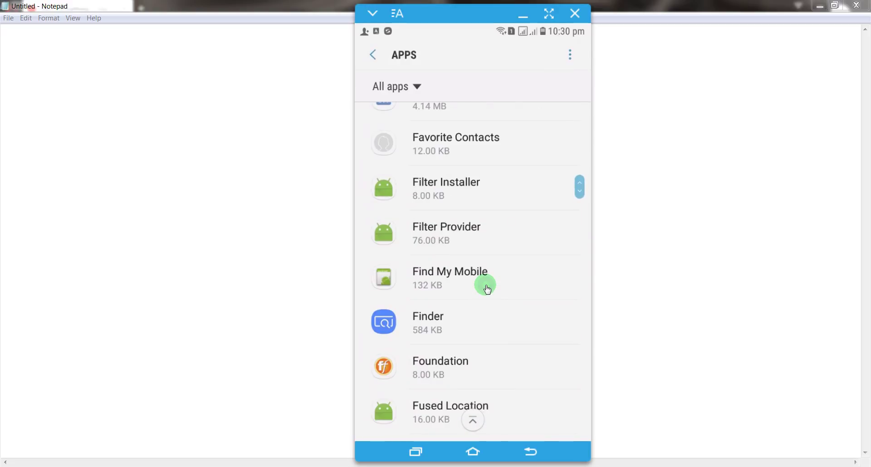
scroll(487, 289, down, 10)
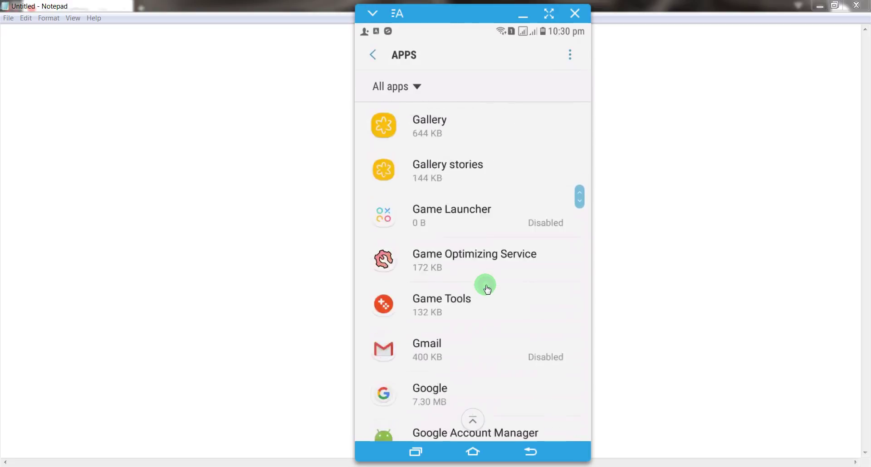
scroll(487, 289, down, 11)
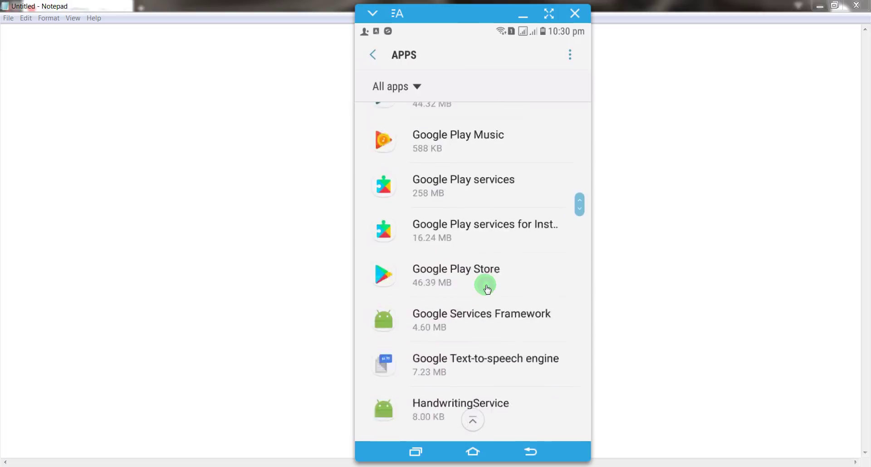
scroll(487, 289, down, 6)
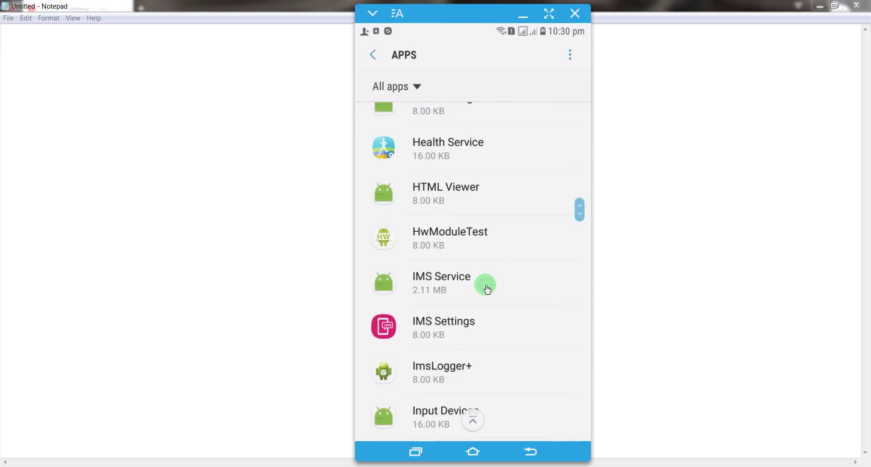
- Open IMS Service's app info and its Storage page showing 2.11 MB data and 0 B cache
scroll(483, 222, down, 1)
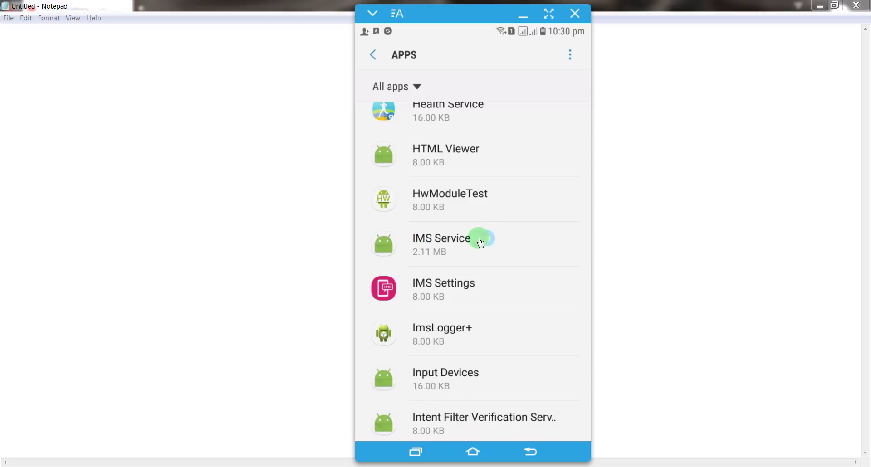
click(521, 250)
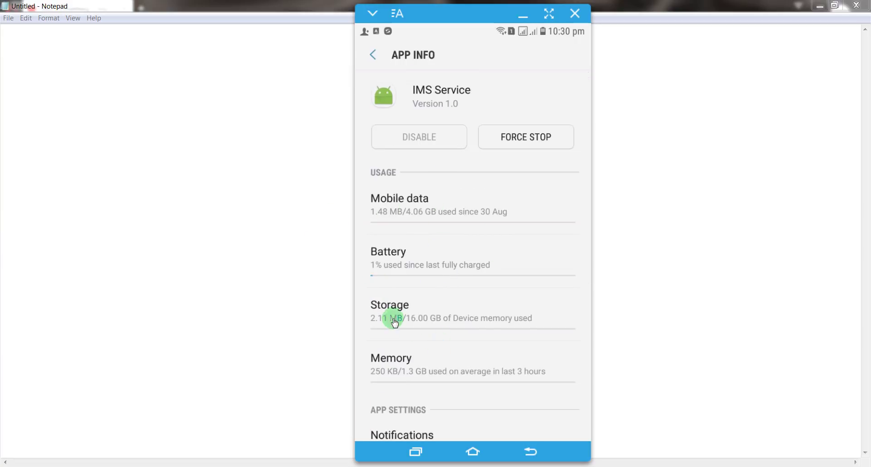
click(554, 319)
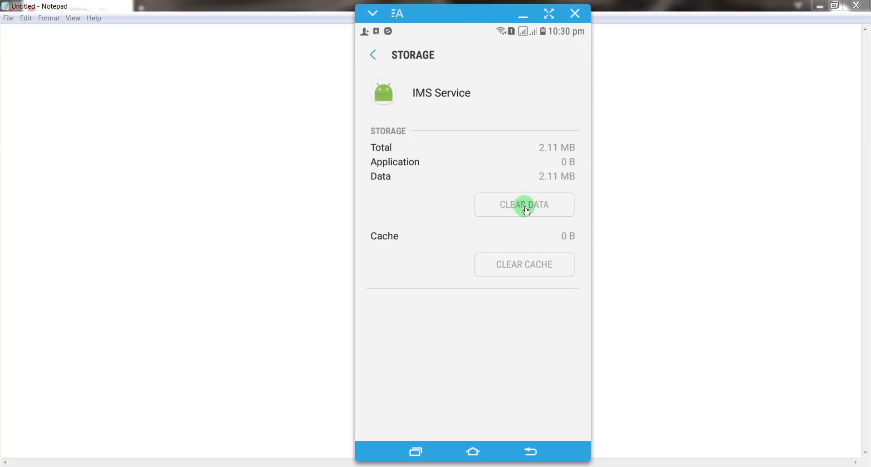
click(468, 207)
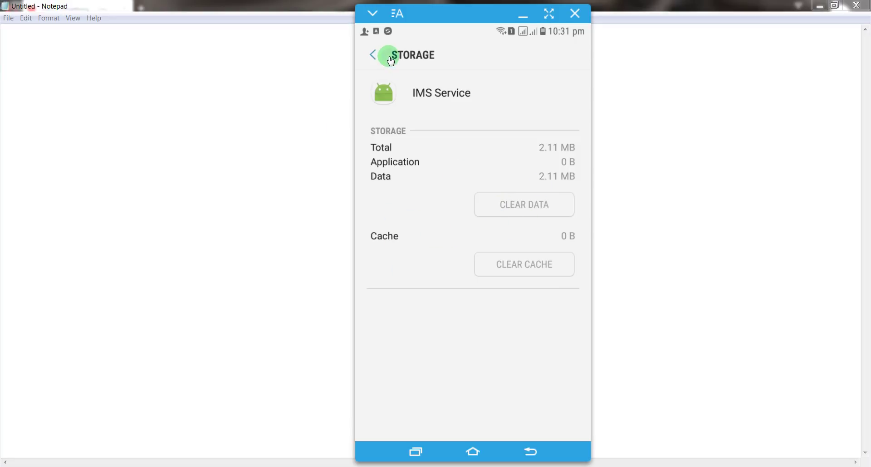
- Force-stop IMS Service from its App Info page and return to the apps list
click(371, 54)
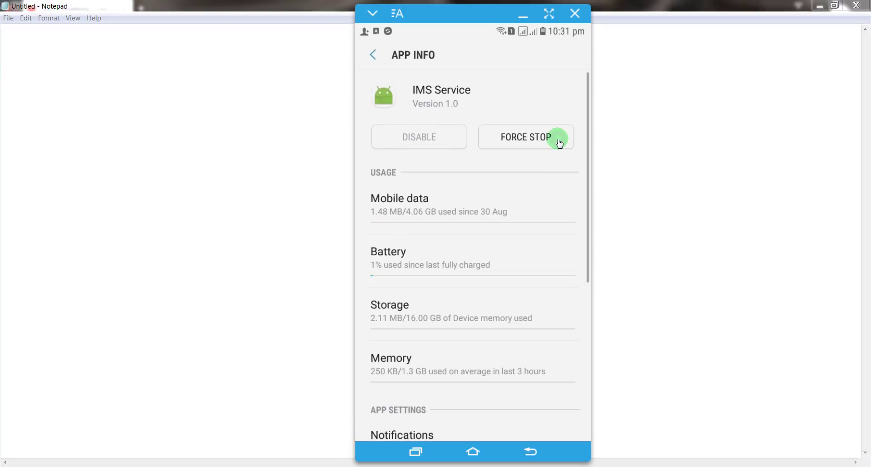
click(558, 140)
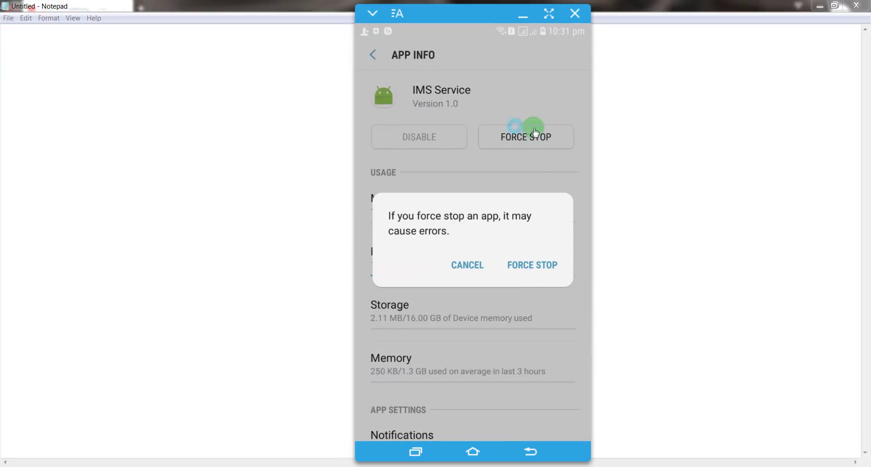
click(522, 269)
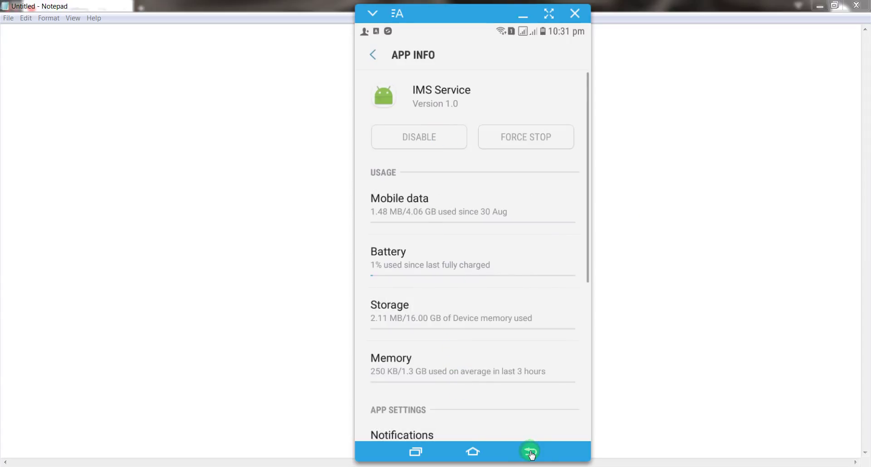
click(530, 452)
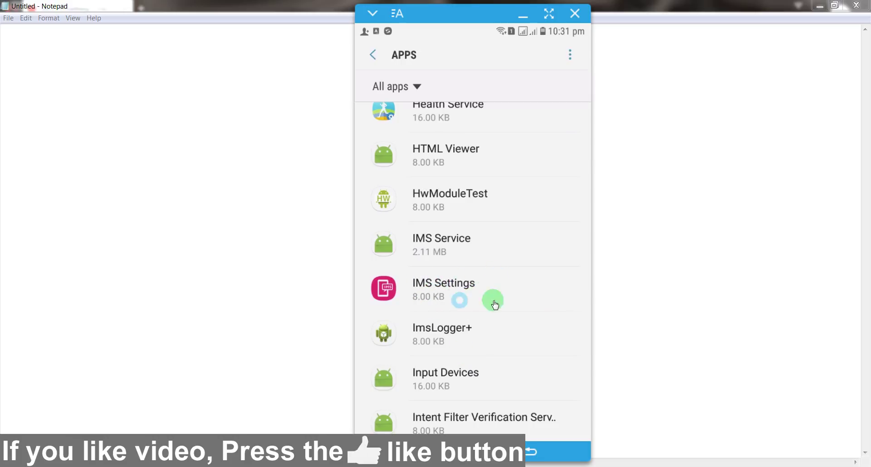
- Force-stop IMS Settings with a confirmed FORCE STOP and return to the full apps list
click(517, 291)
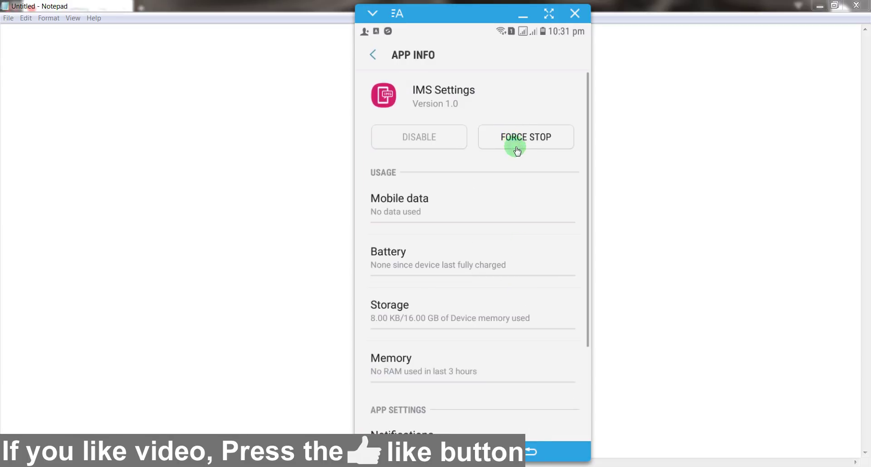
click(519, 146)
click(537, 270)
click(469, 306)
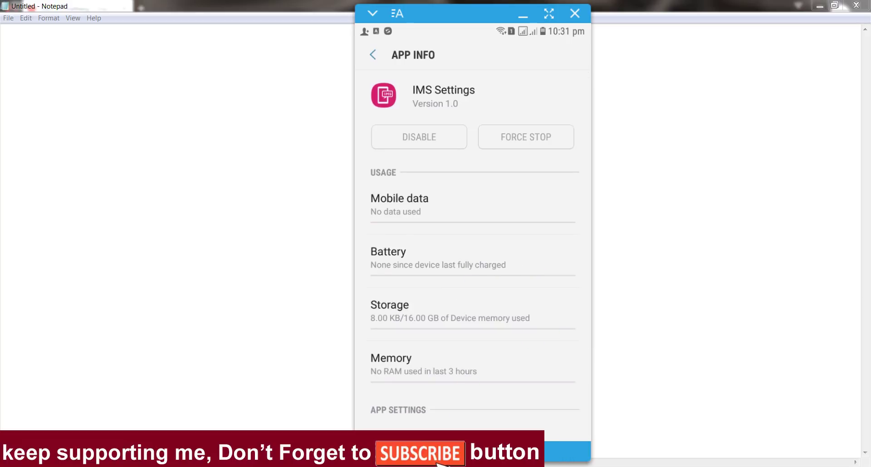
key(Escape)
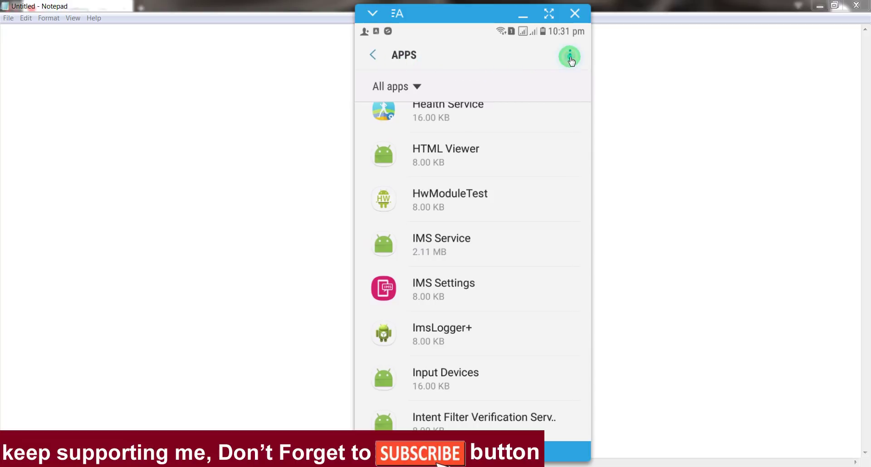
- Back out to the main Settings page, reopen Apps and scroll down to Messages
click(564, 65)
click(383, 64)
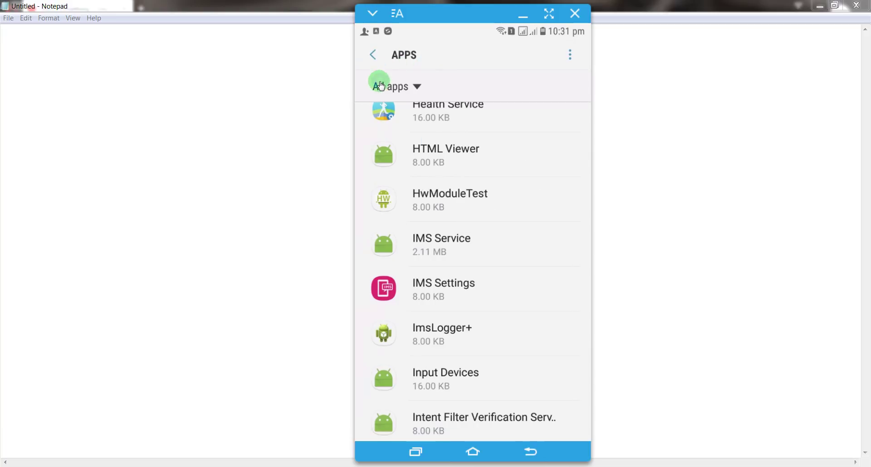
click(371, 56)
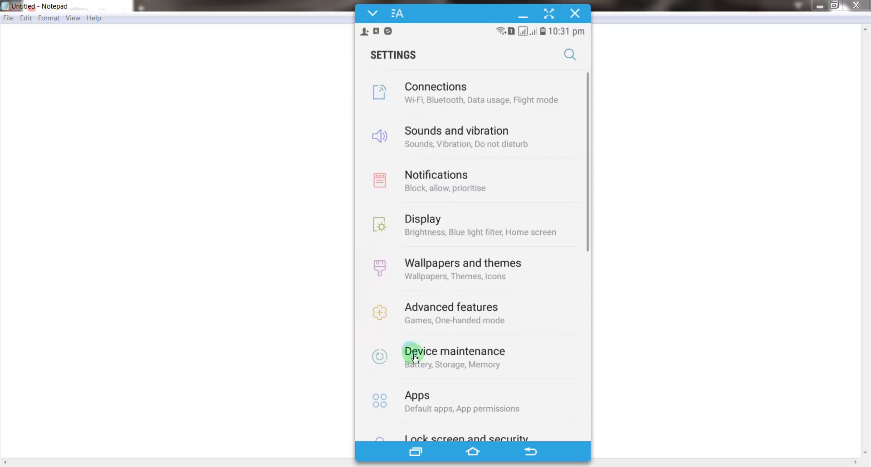
click(464, 401)
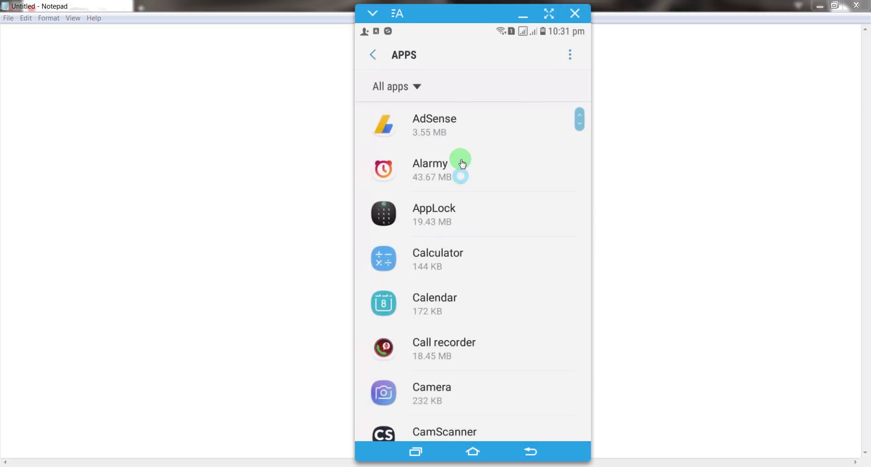
scroll(468, 288, down, 5)
scroll(471, 292, down, 8)
scroll(470, 288, down, 10)
scroll(467, 284, down, 11)
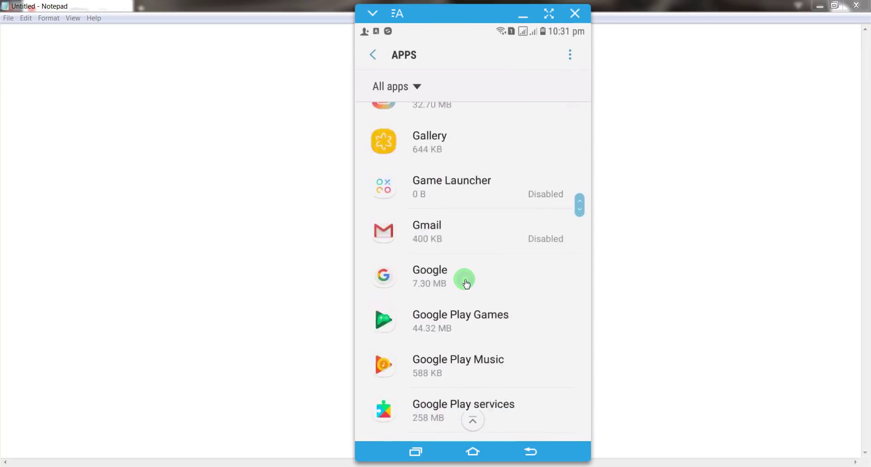
scroll(465, 279, down, 5)
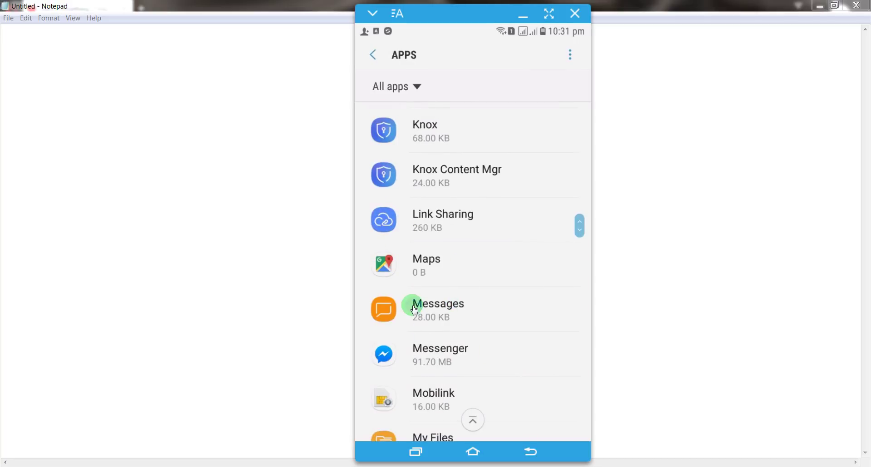
- Clear the Messages app's data from its Storage page, confirming DELETE so it shows 0 B
click(504, 309)
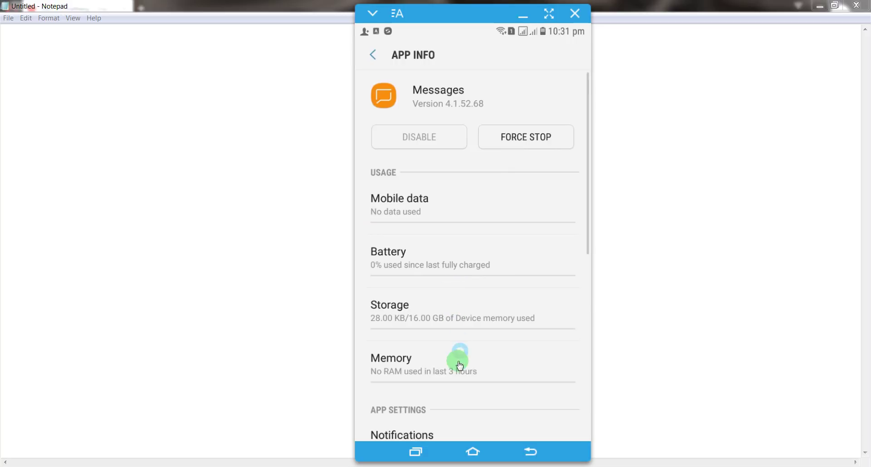
click(439, 335)
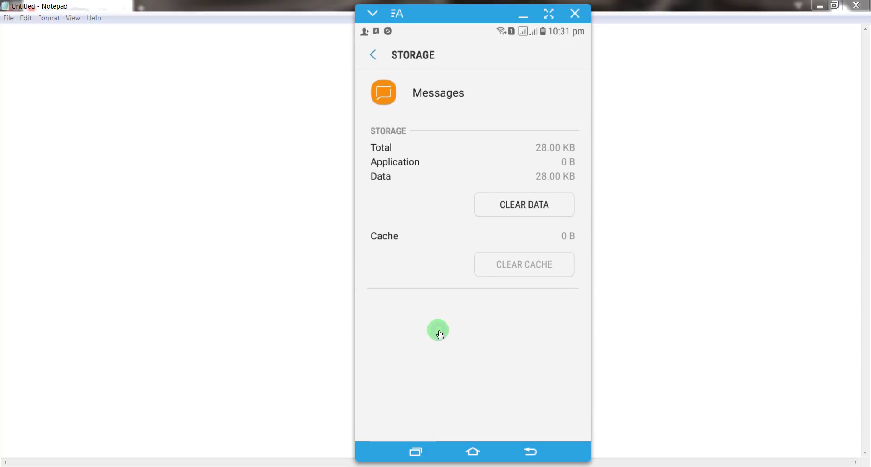
click(521, 210)
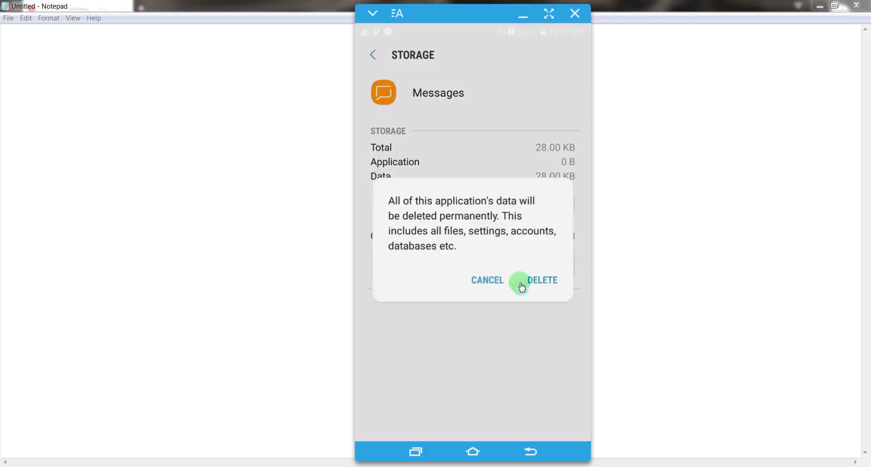
click(526, 278)
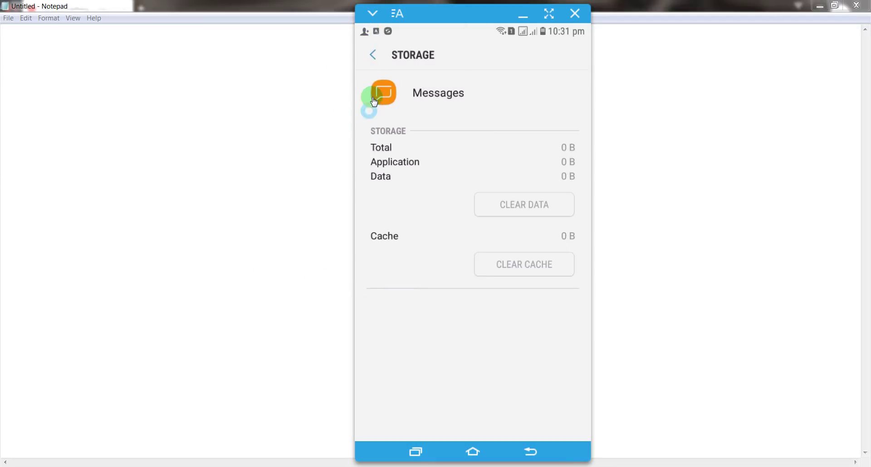
- Go back from Messages storage through the apps list and Settings to the home screen
click(531, 452)
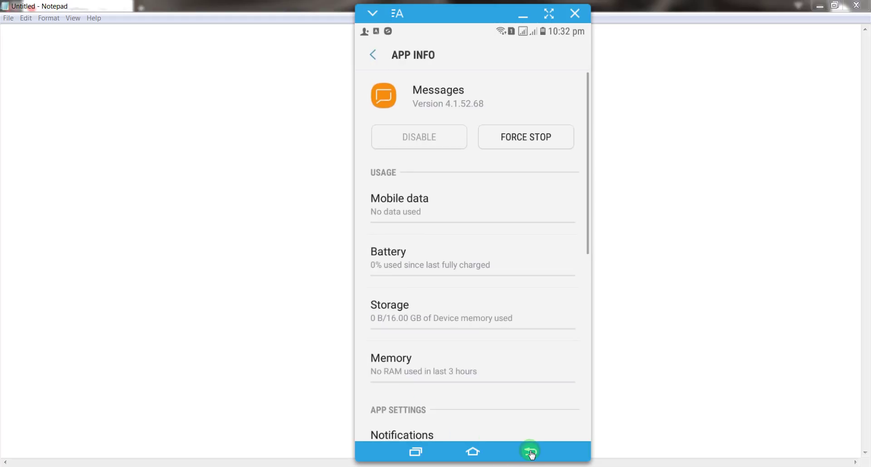
click(530, 452)
click(530, 451)
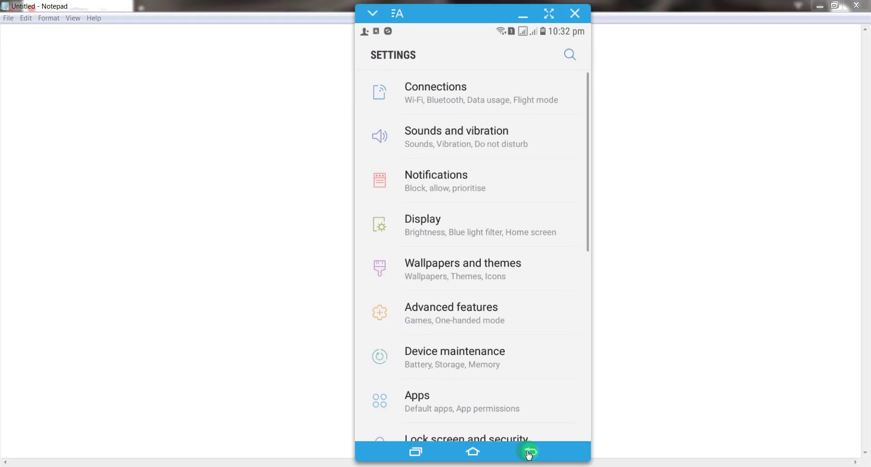
click(529, 452)
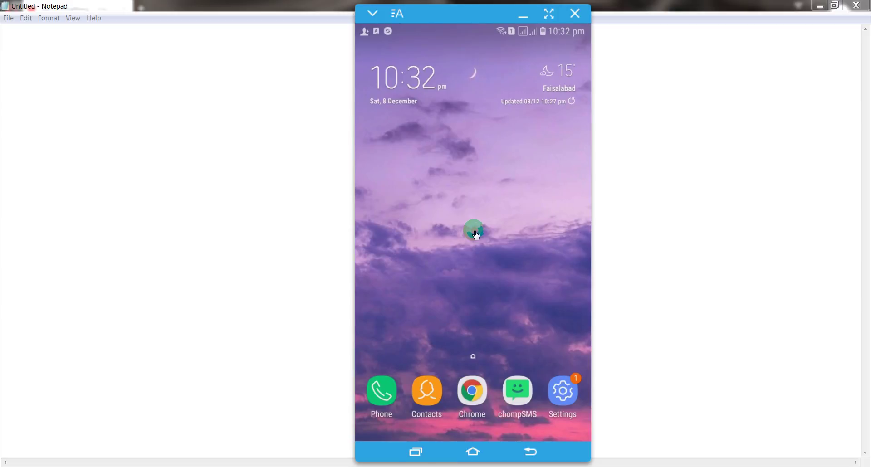
click(475, 231)
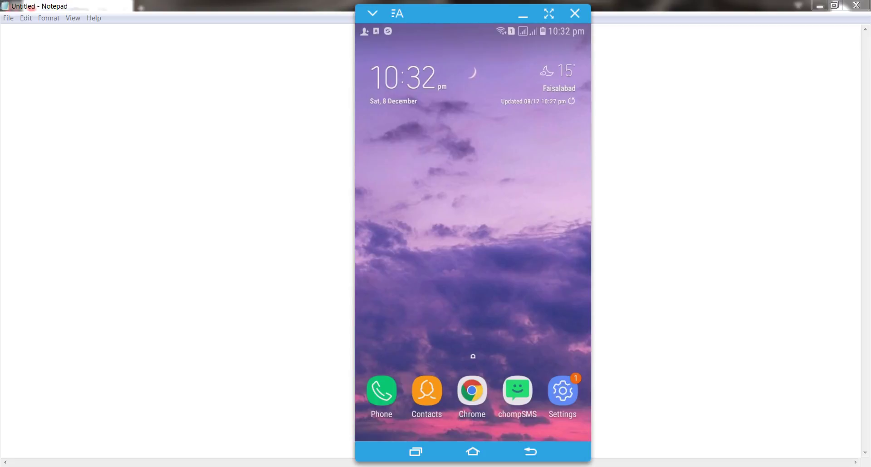